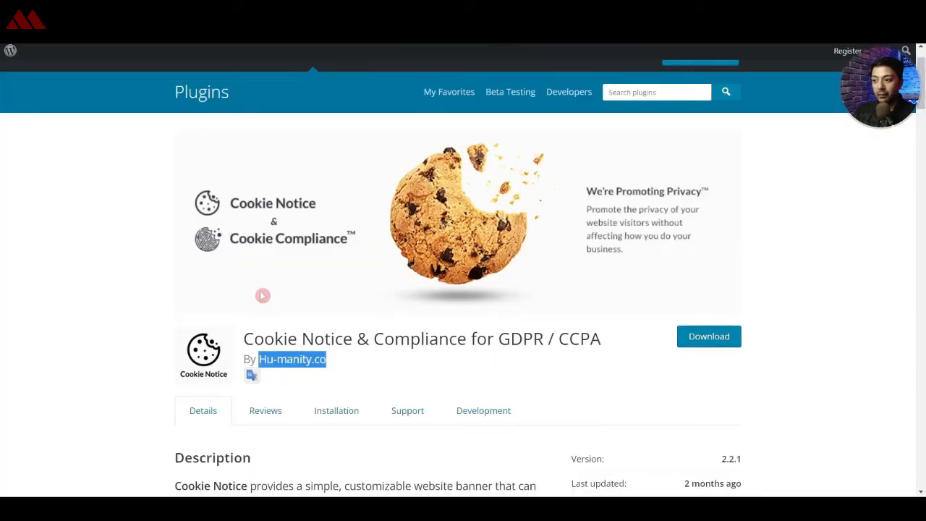
Find the Cookie Notice & Compliance for GDPR / CCPA plugin with the keyword Hu-manity.co, and install and activate it
left_click(378, 345)
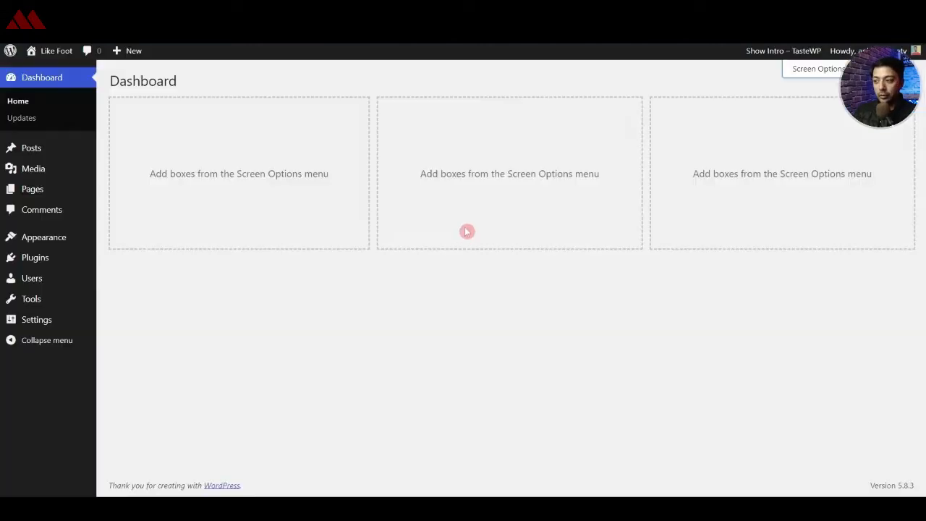
mouse_move(22, 257)
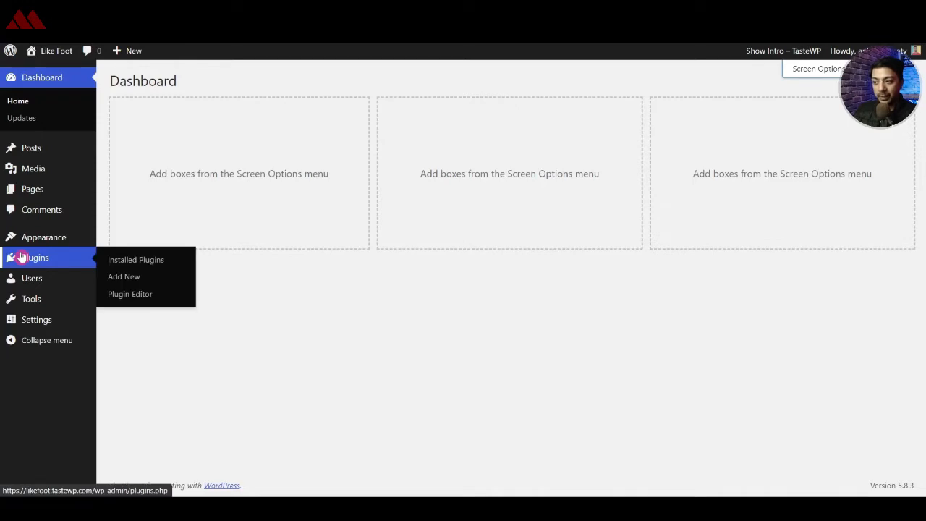
left_click(123, 279)
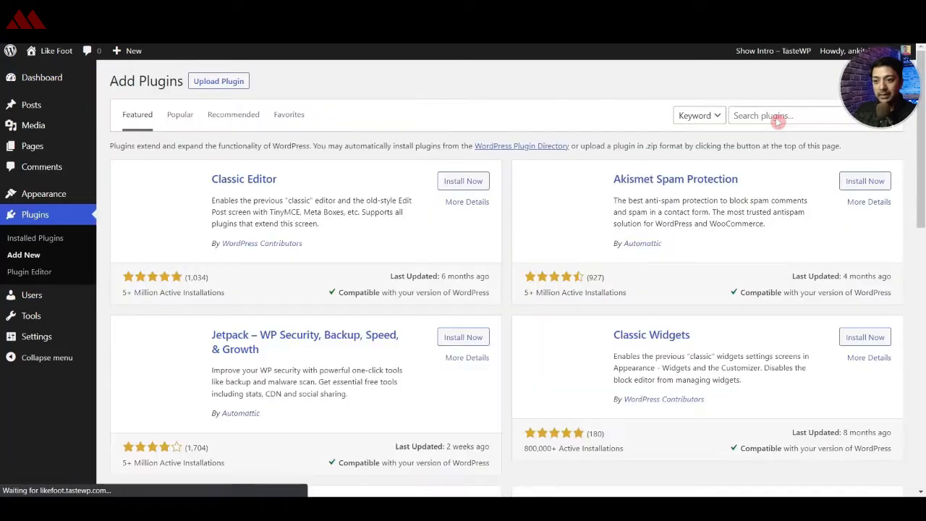
left_click(778, 120)
type("Hu-manity.co")
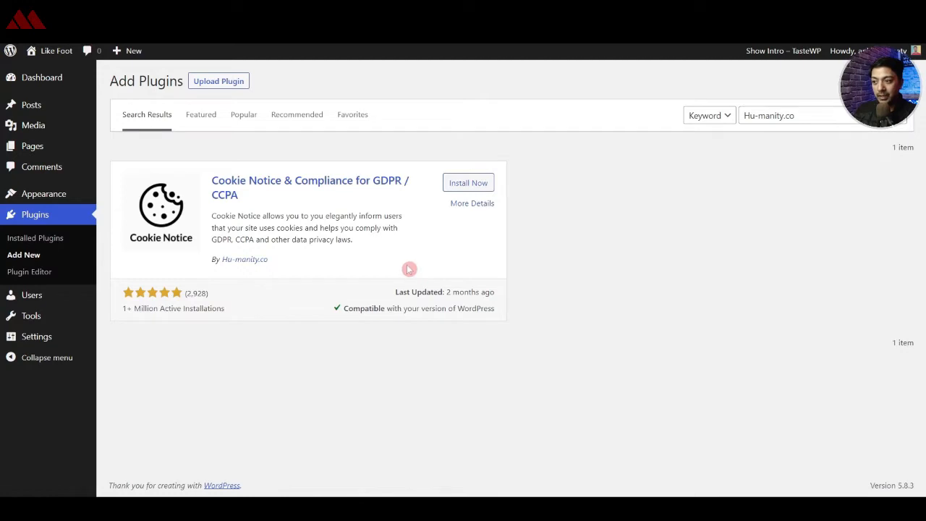
left_click(459, 188)
left_click(472, 183)
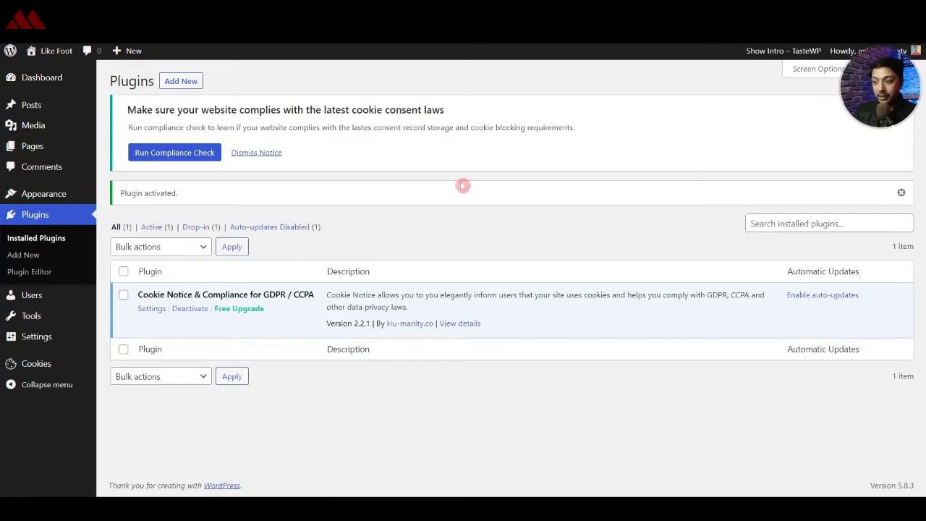
Run the website's cookie compliance check and close its report to return to the plugin settings
left_click(145, 156)
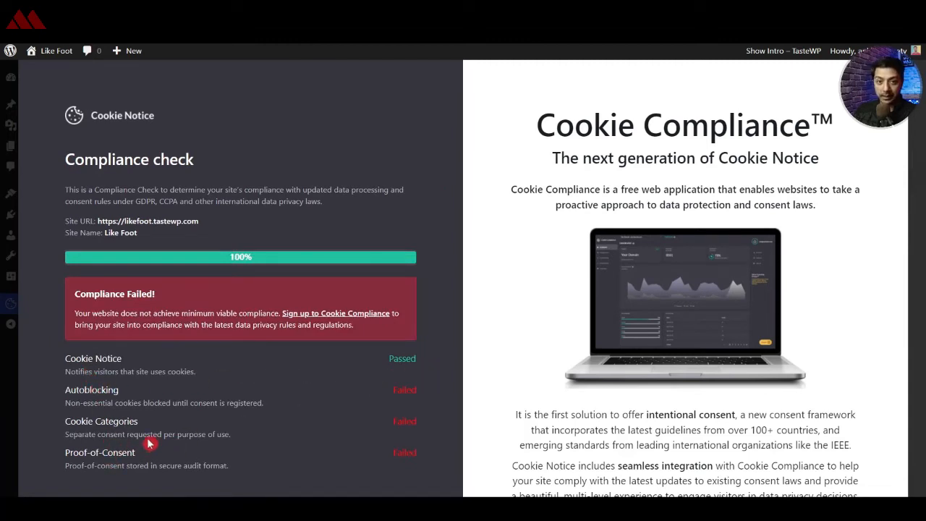
scroll(644, 270, "down", 2)
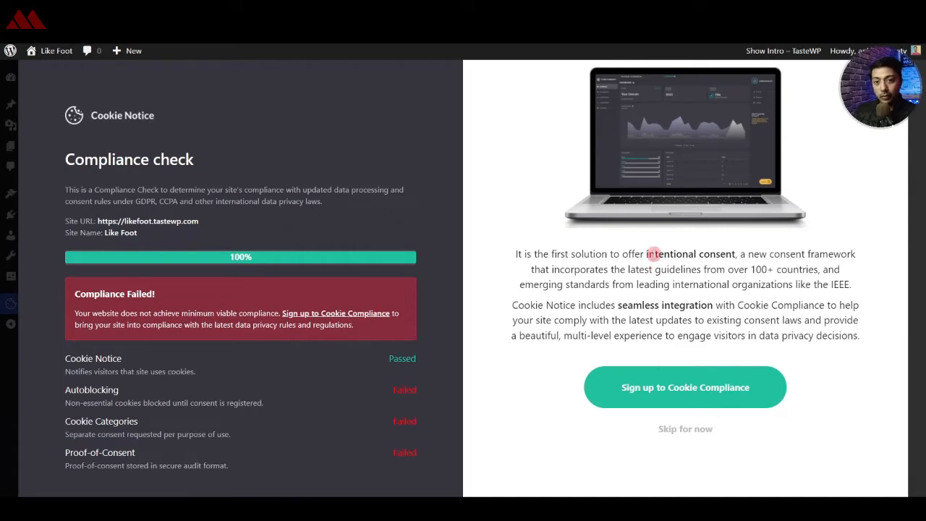
key("Escape")
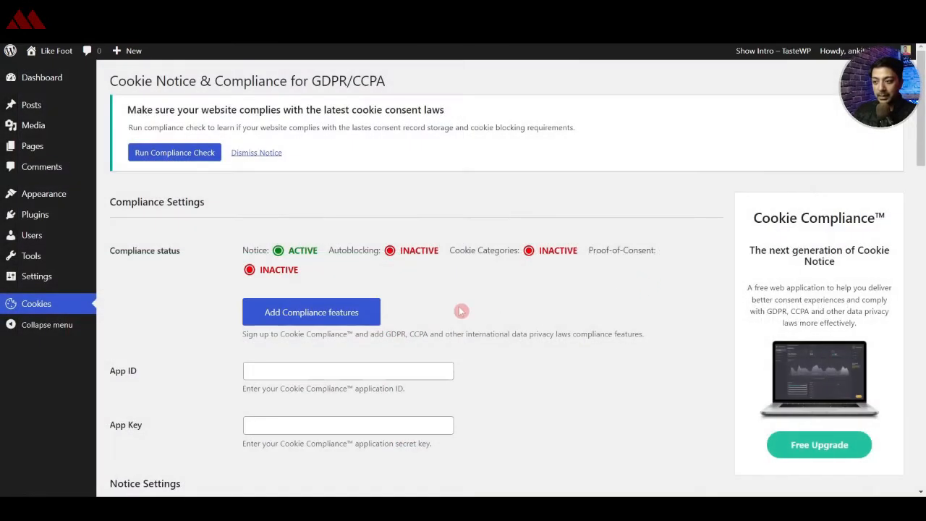
Set the cookie notice's accept button text to ACCEPT in the notice settings
scroll(331, 316, "down", 3)
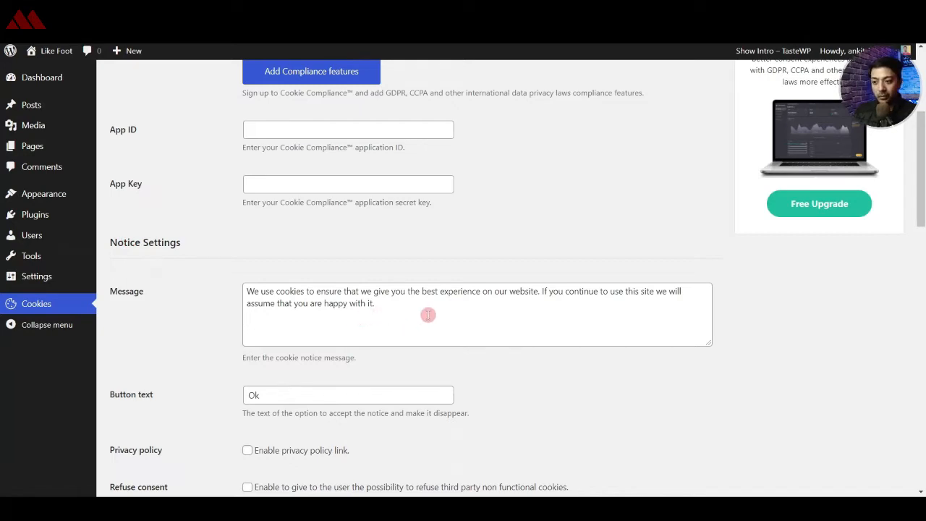
scroll(507, 312, "down", 1)
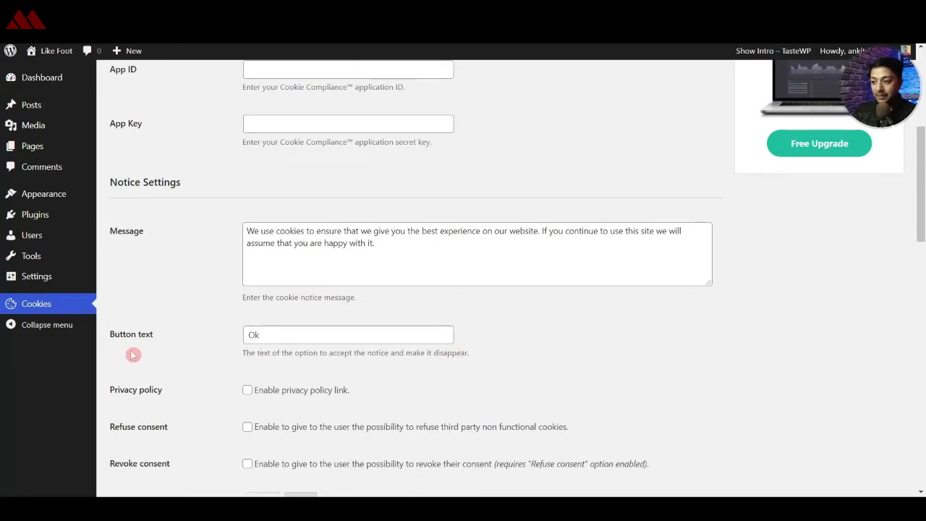
double_click(275, 338)
type("ACCEPT")
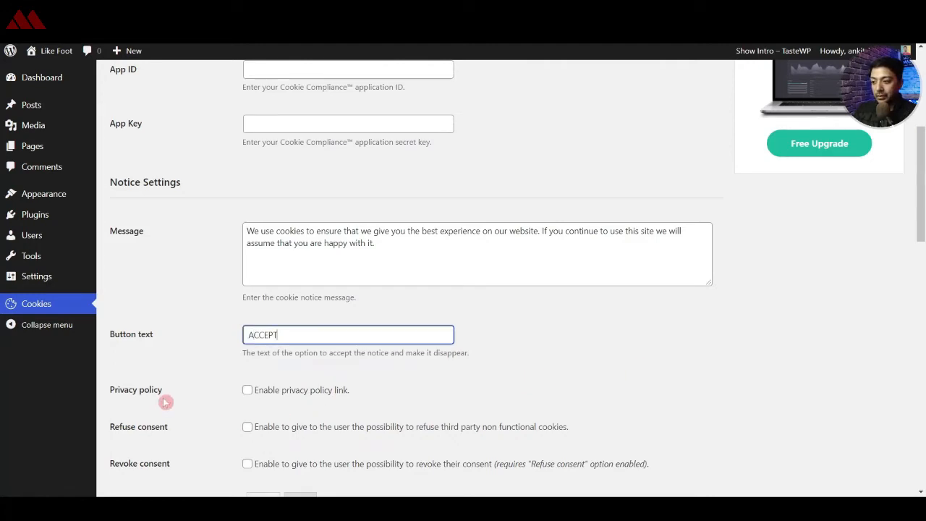
Enable the privacy policy link in the cookie notice and point it to Sample Page
scroll(154, 382, "down", 2)
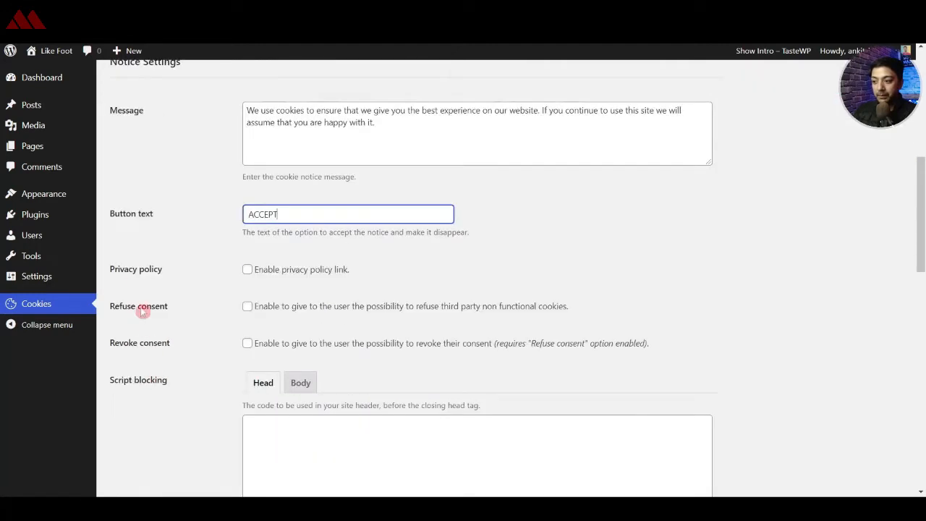
left_click(247, 271)
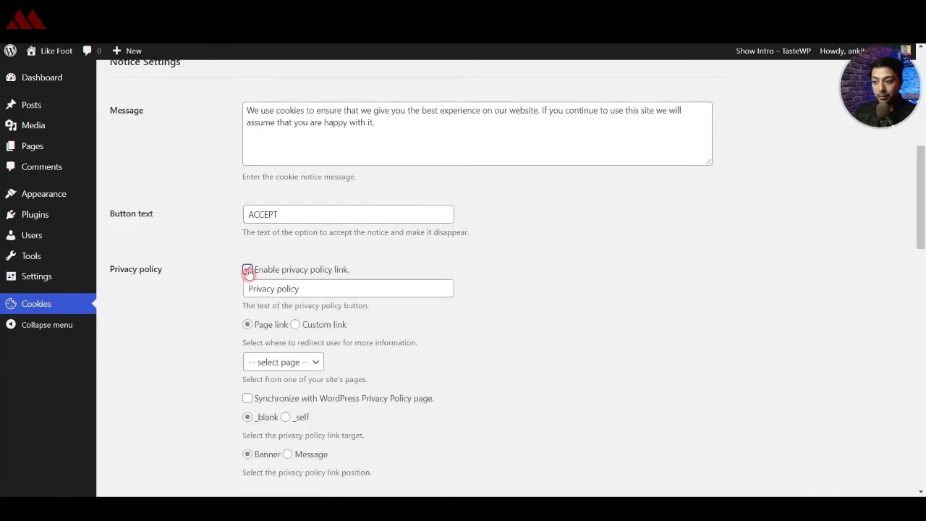
left_click(284, 363)
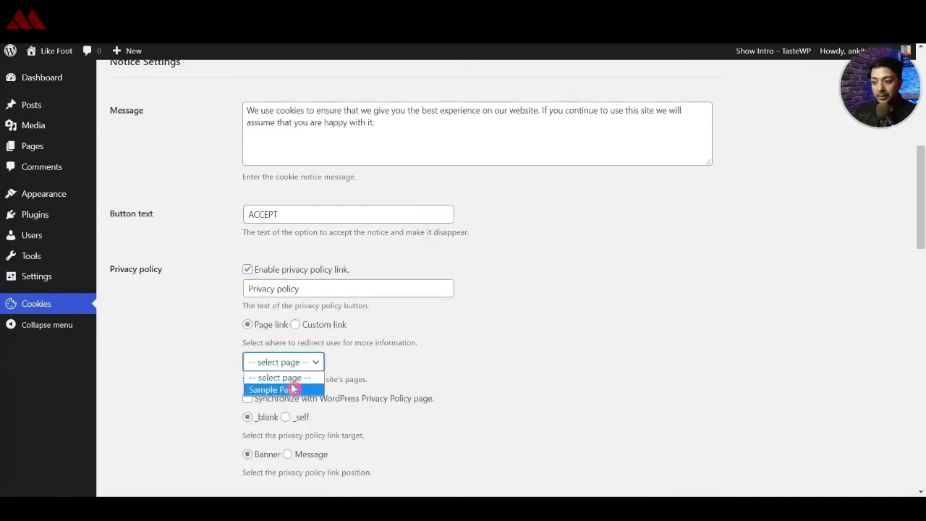
left_click(293, 387)
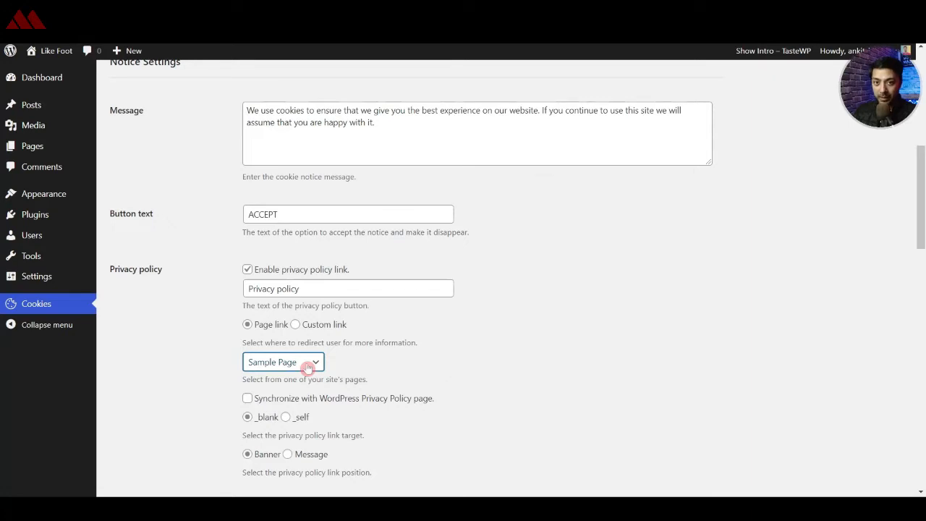
Allow visitors to refuse third-party non-functional cookies and choose 1 month as the accepted expiry
scroll(311, 365, "down", 3)
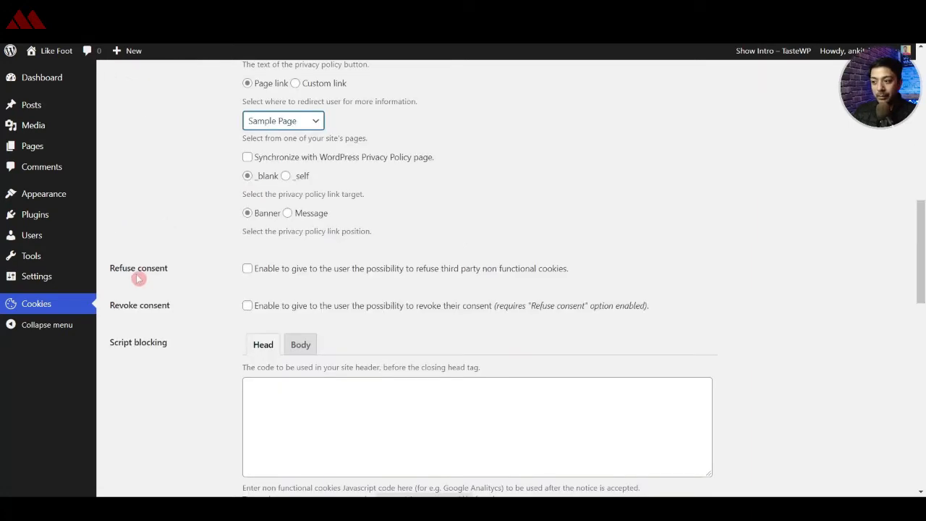
left_click(259, 271)
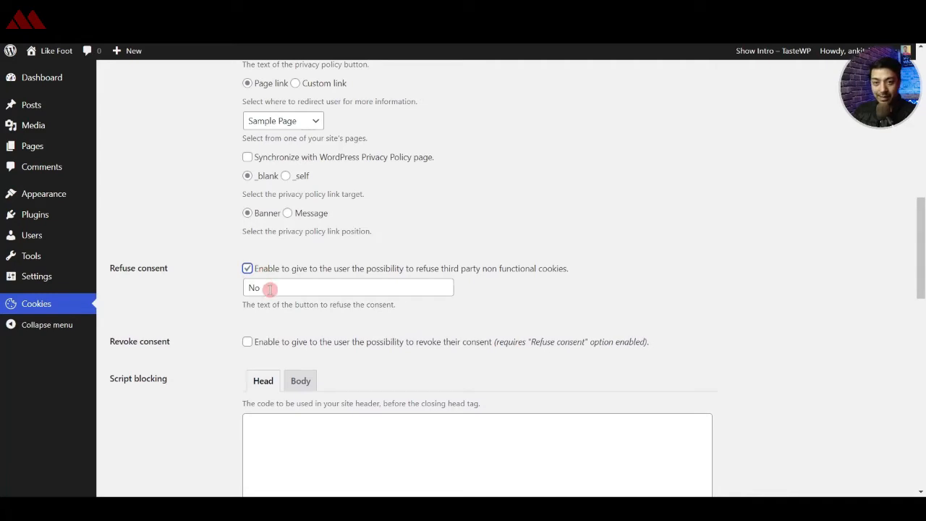
scroll(270, 290, "down", 3)
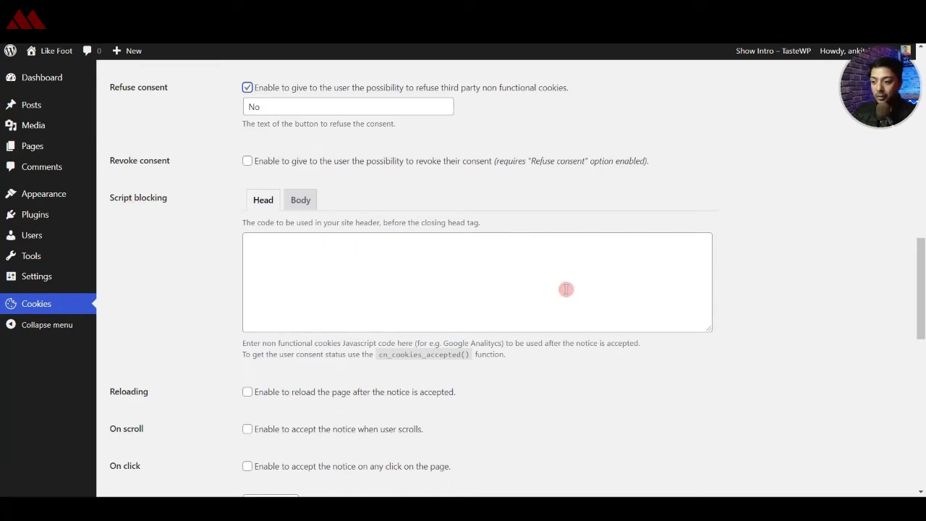
scroll(536, 292, "down", 3)
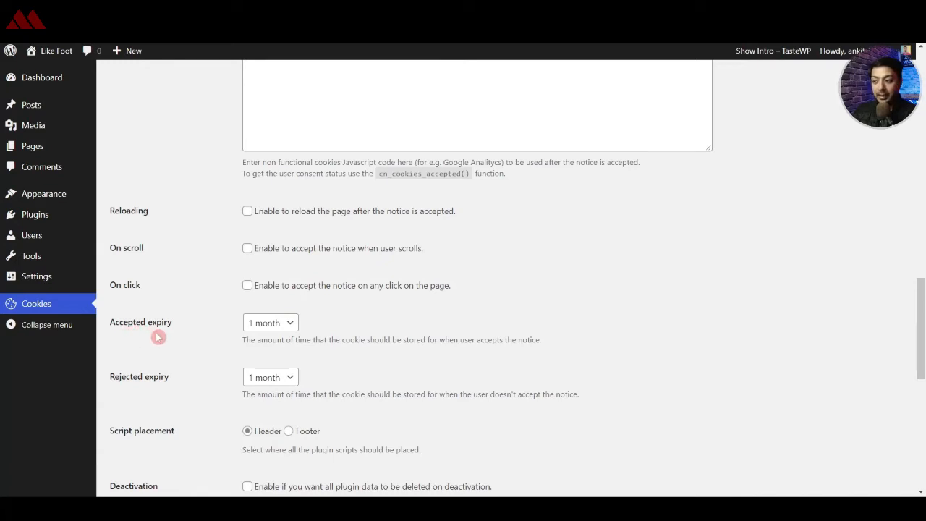
left_click(252, 323)
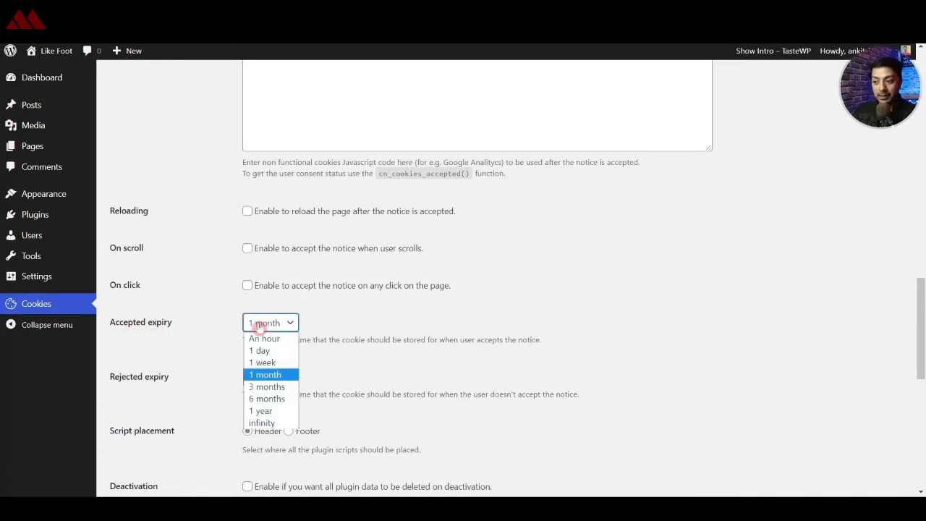
left_click(280, 375)
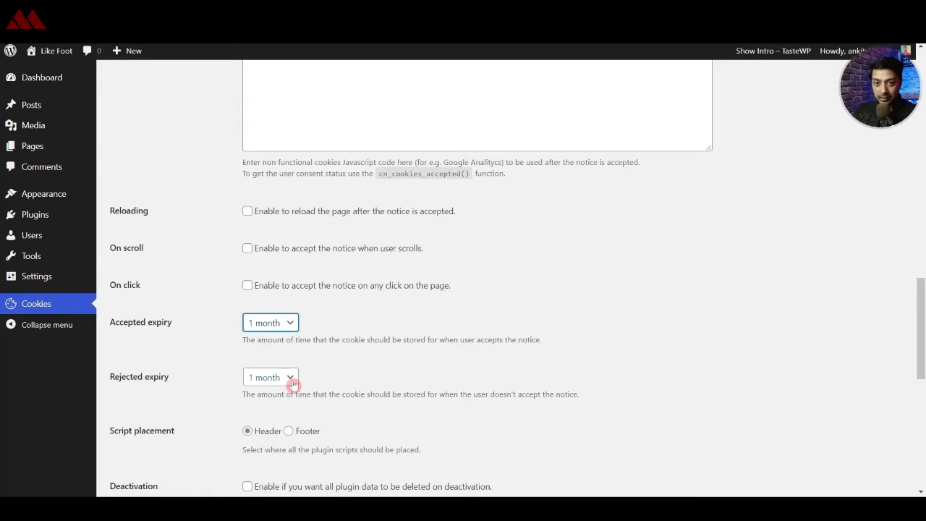
Review the script placement and notice design options and save the cookie notice settings
scroll(382, 374, "down", 2)
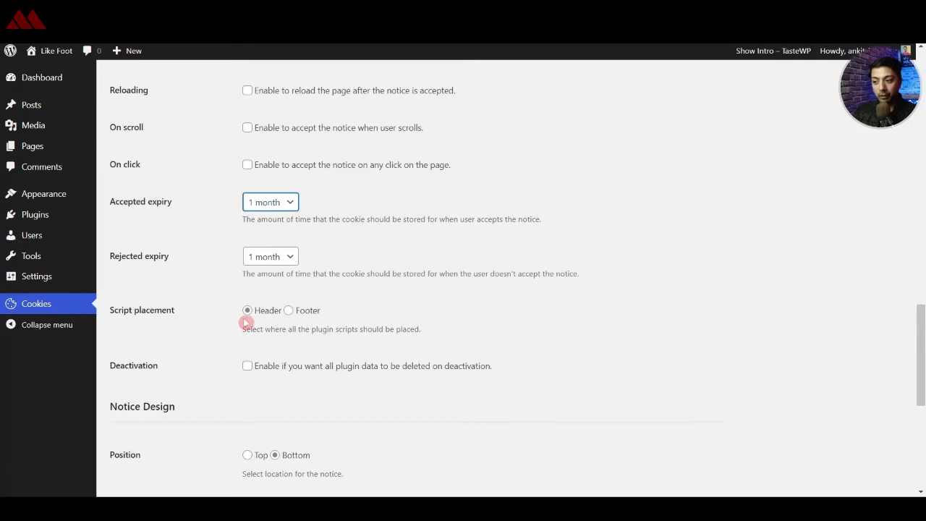
scroll(215, 379, "down", 4)
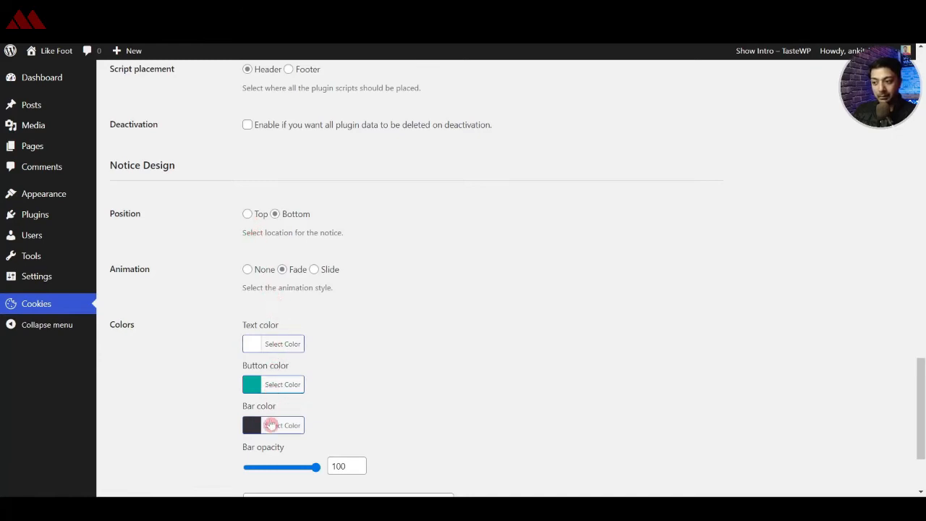
scroll(409, 297, "down", 3)
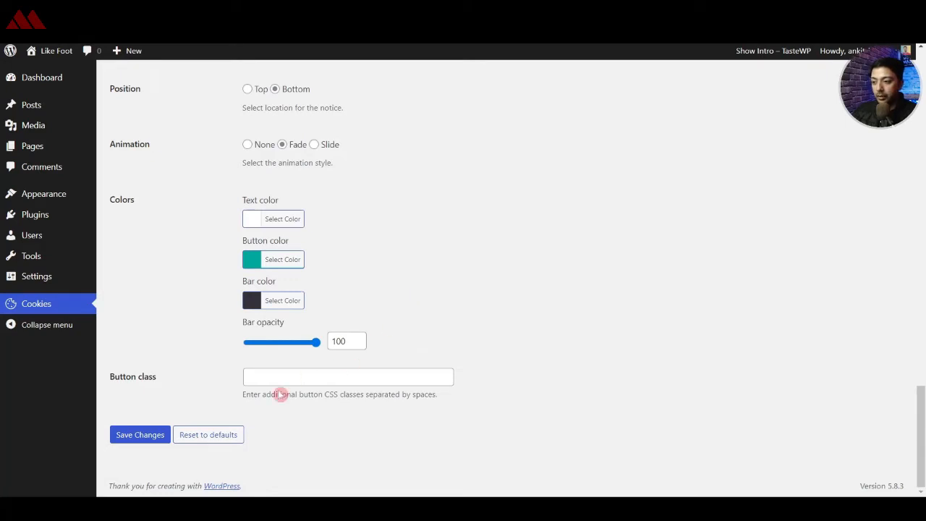
left_click(139, 437)
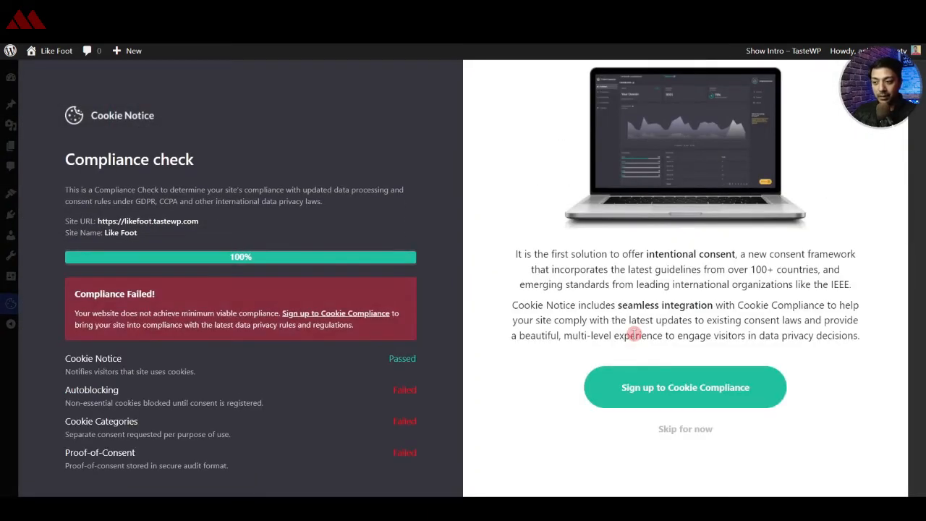
Start the Cookie Compliance sign-up and apply the banner setup with GDPR and the default Silver, Gold, Platinum naming style
left_click(634, 391)
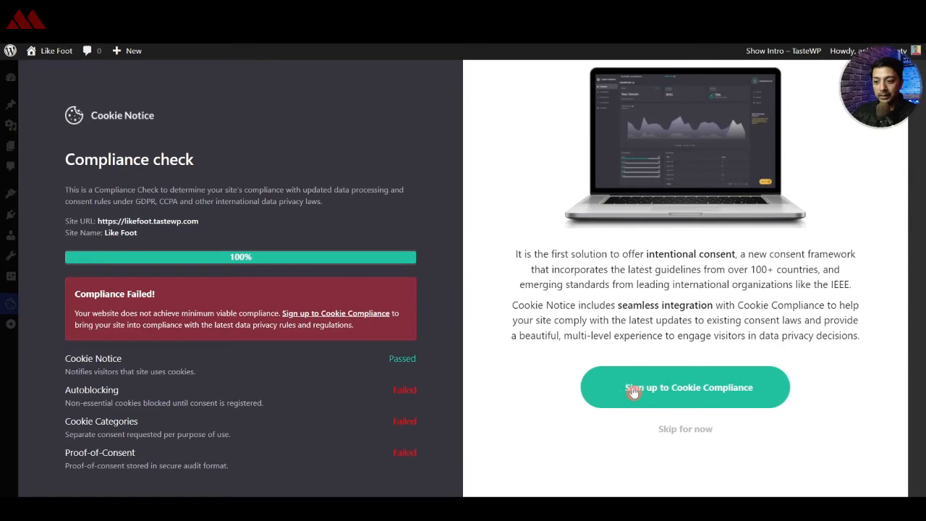
scroll(103, 200, "down", 2)
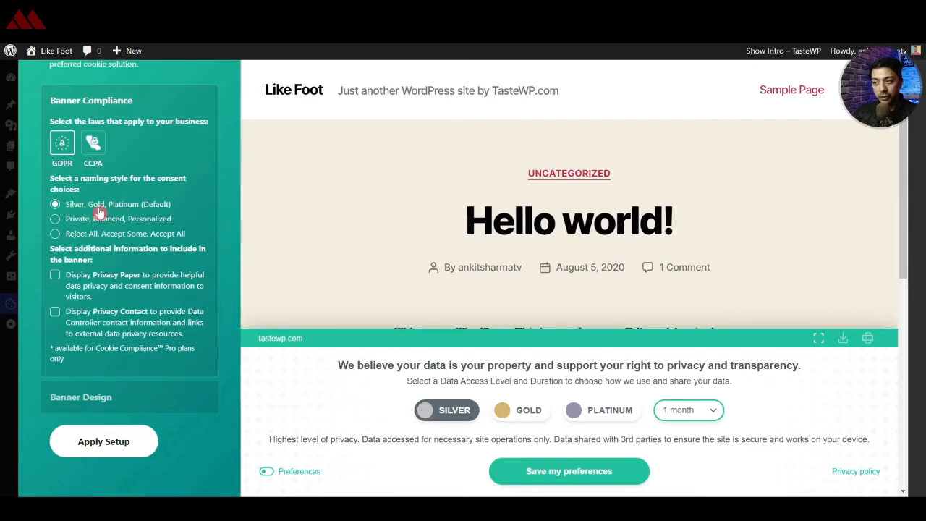
left_click(103, 441)
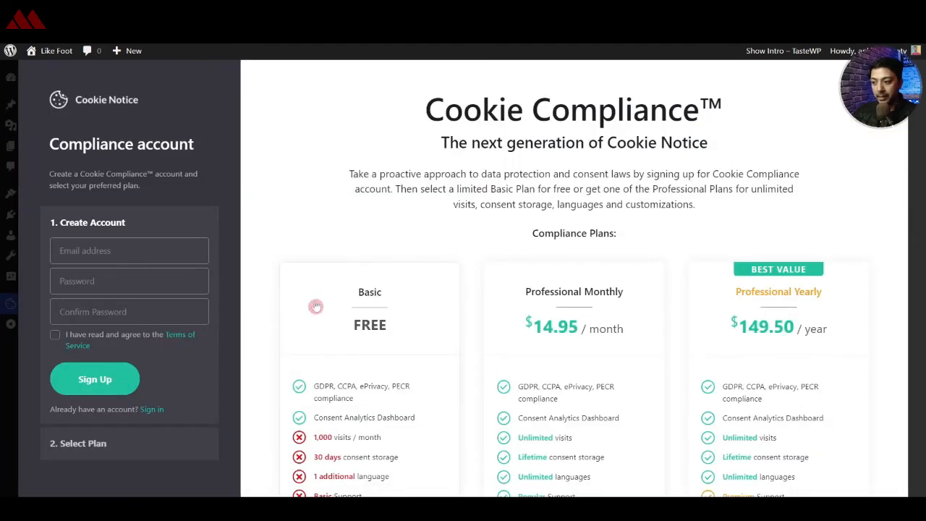
Sign in to the existing Cookie Compliance account and confirm the selected plan
scroll(388, 324, "down", 2)
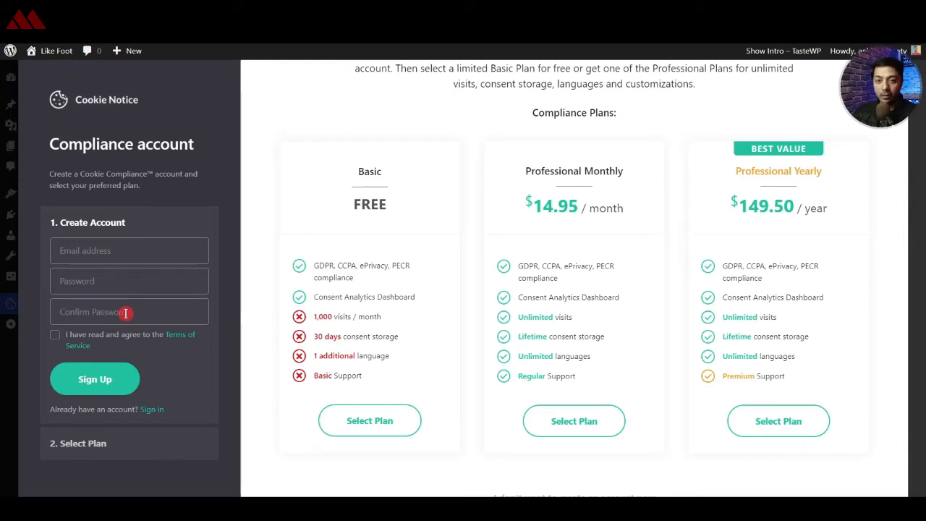
left_click(161, 409)
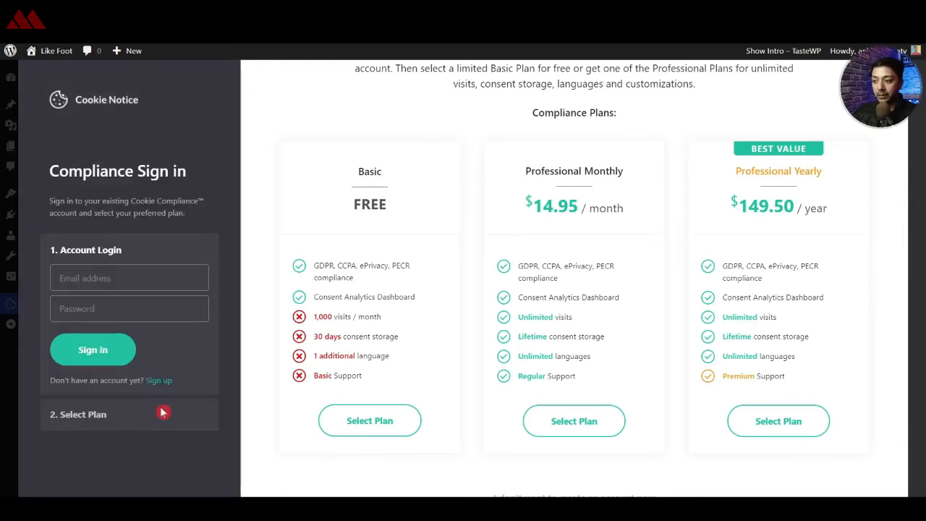
left_click(86, 362)
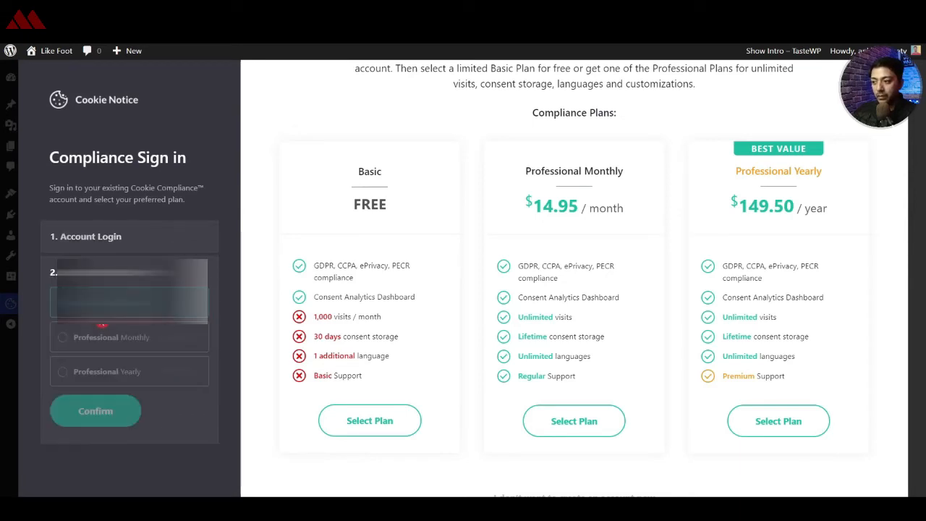
left_click(90, 411)
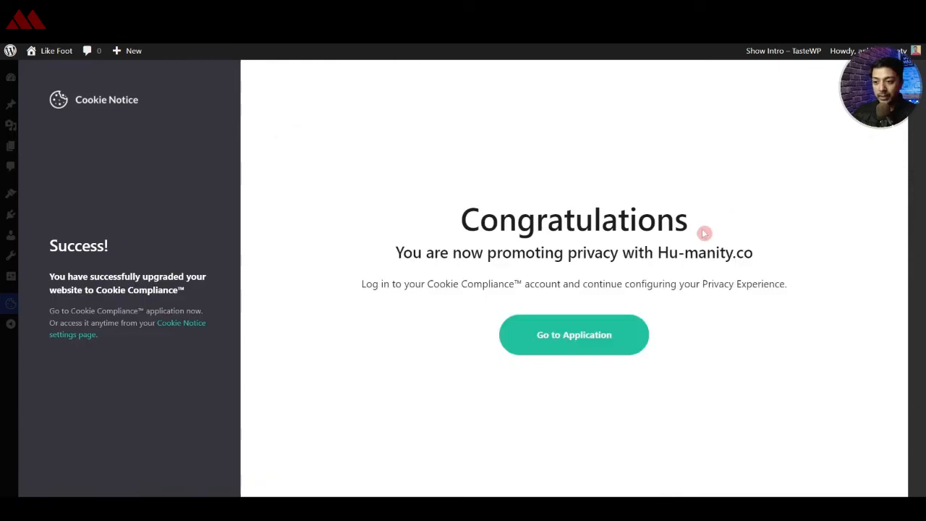
Open the Cookie Compliance application's login page, and examine the plugin's compliance status and miscellaneous settings in WordPress
left_click(545, 337)
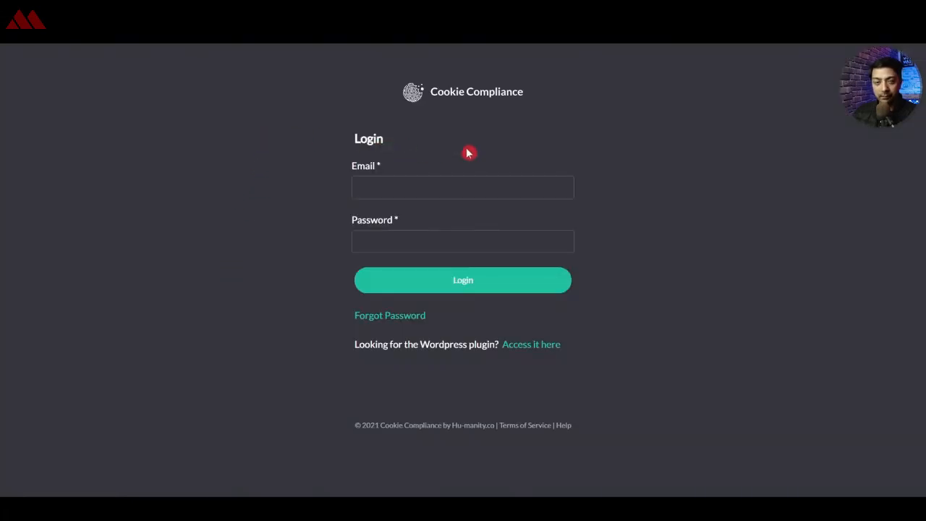
left_click(466, 194)
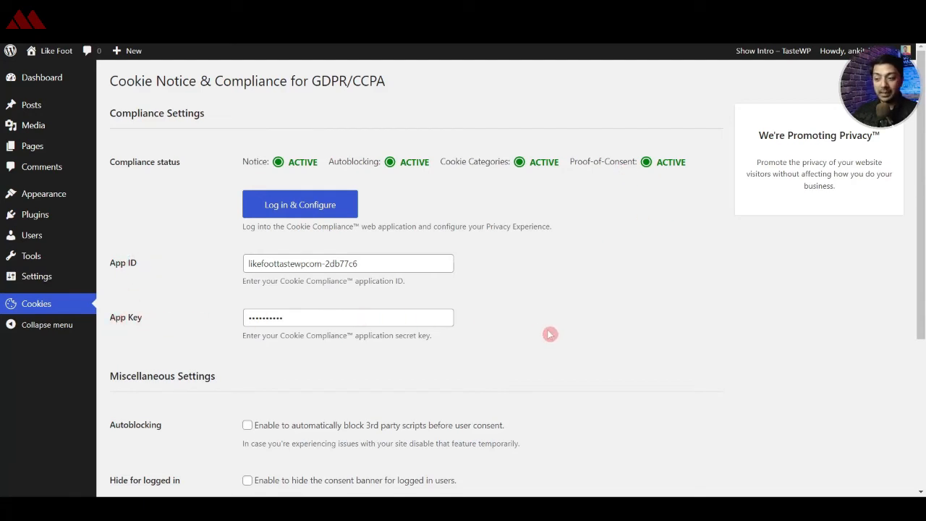
scroll(550, 334, "down", 3)
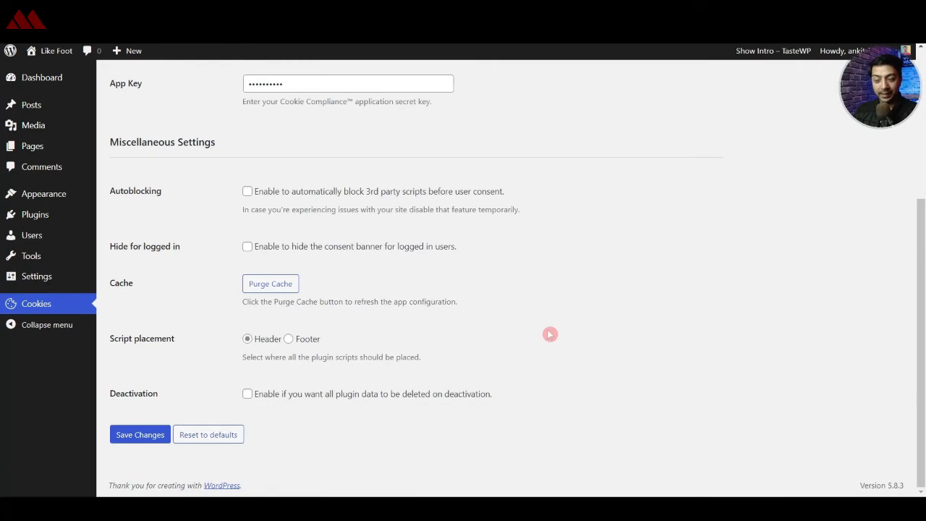
In the Cookie Compliance application, review the banner's design configuration for the Used Clouds domain and publish the configuration
scroll(550, 334, "up", 3)
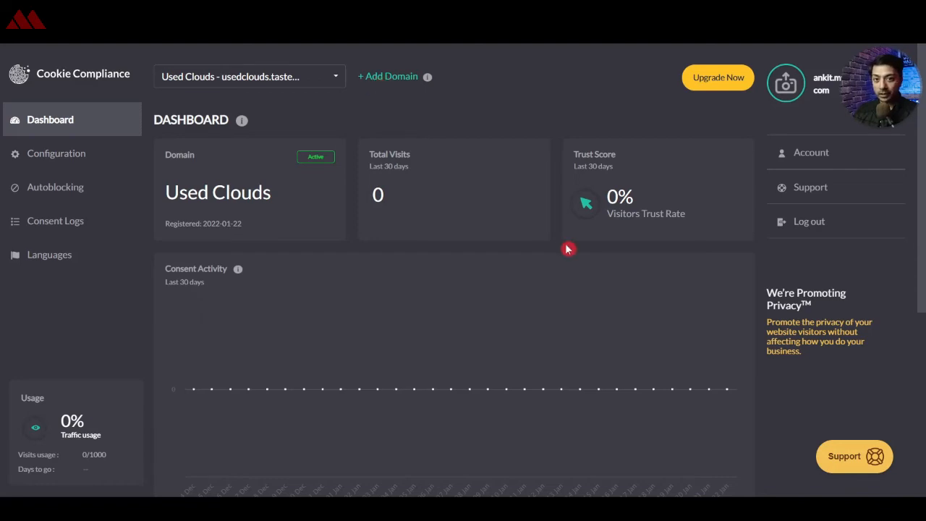
left_click(31, 162)
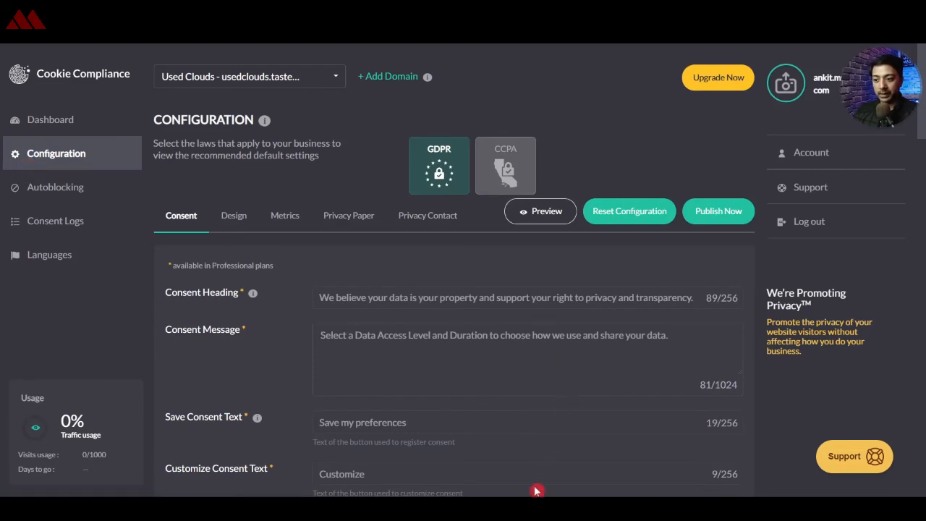
left_click(233, 216)
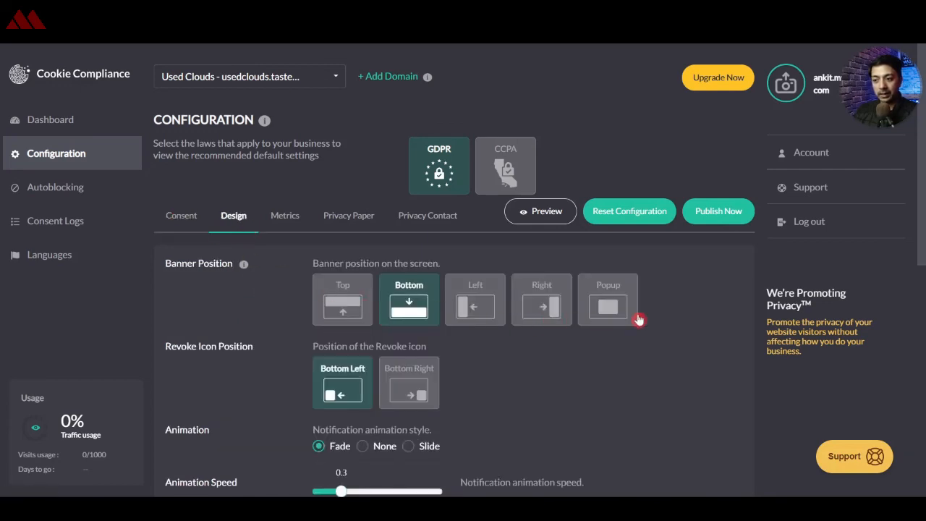
scroll(588, 337, "down", 5)
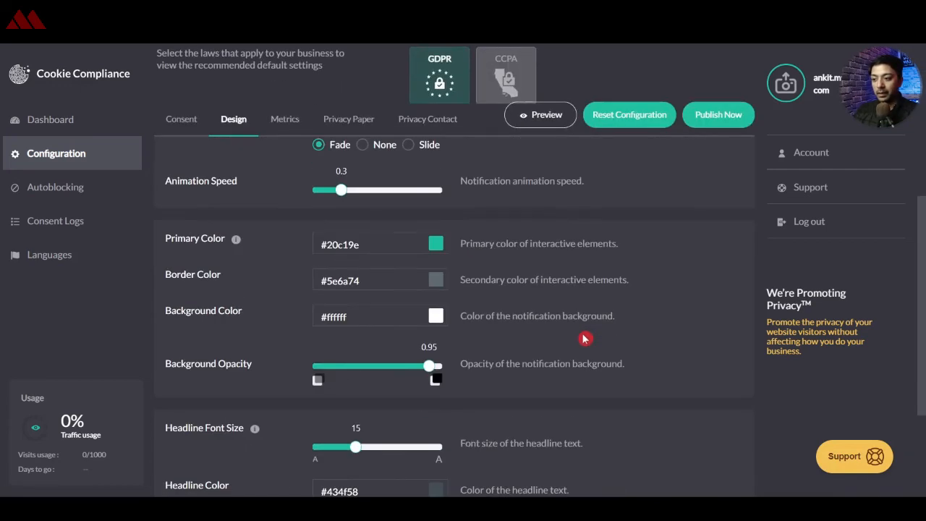
scroll(457, 346, "down", 3)
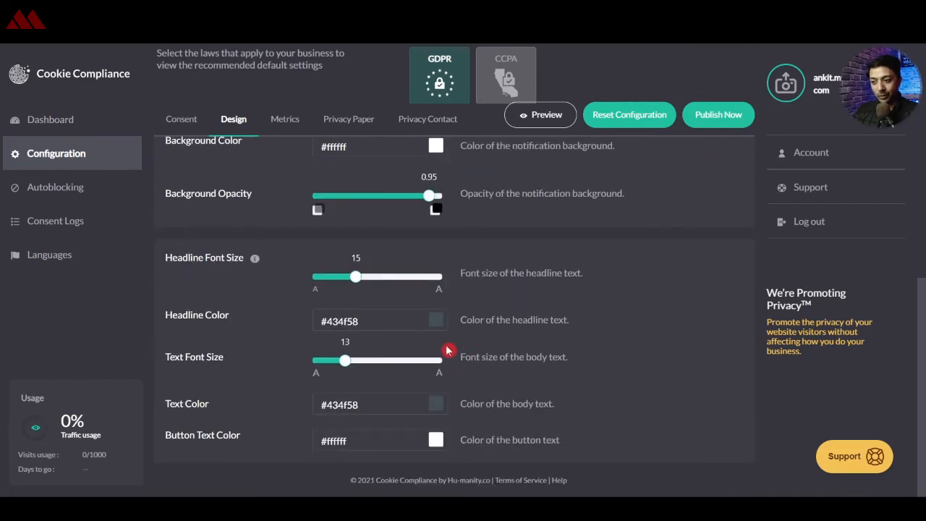
scroll(397, 343, "up", 8)
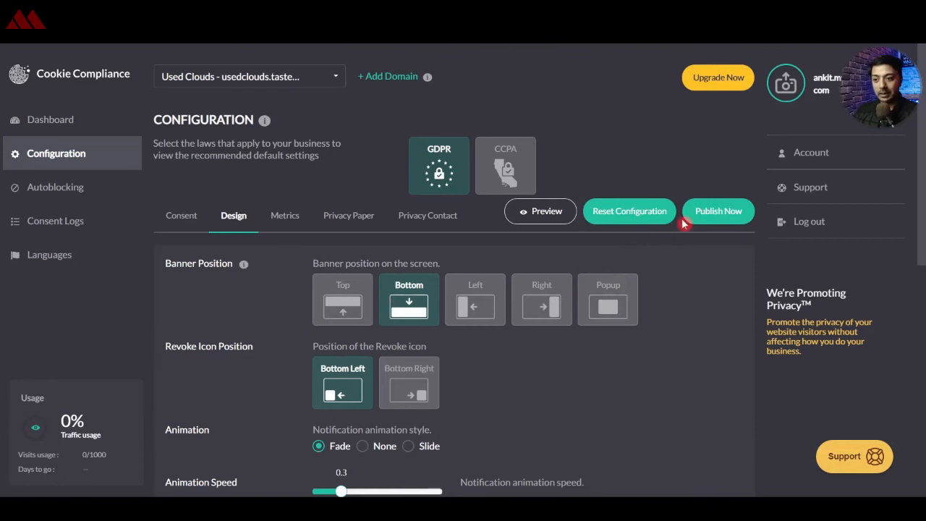
left_click(722, 225)
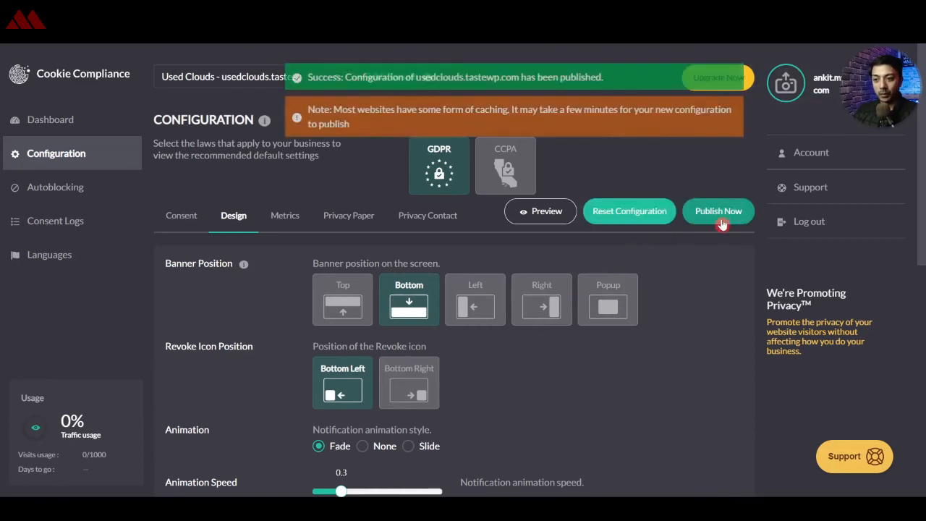